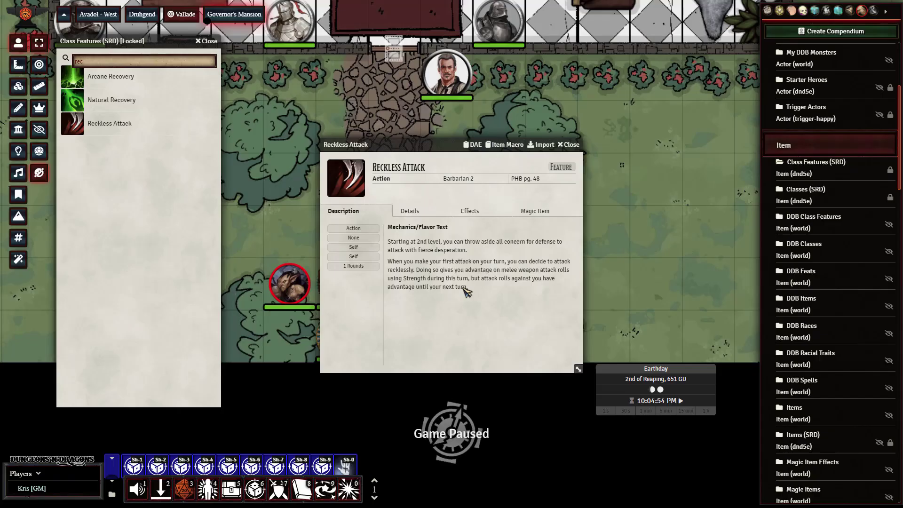
# - Import Reckless Attack into world items, then open the new copy found by filtering 'rec'
pyautogui.click(551, 148)
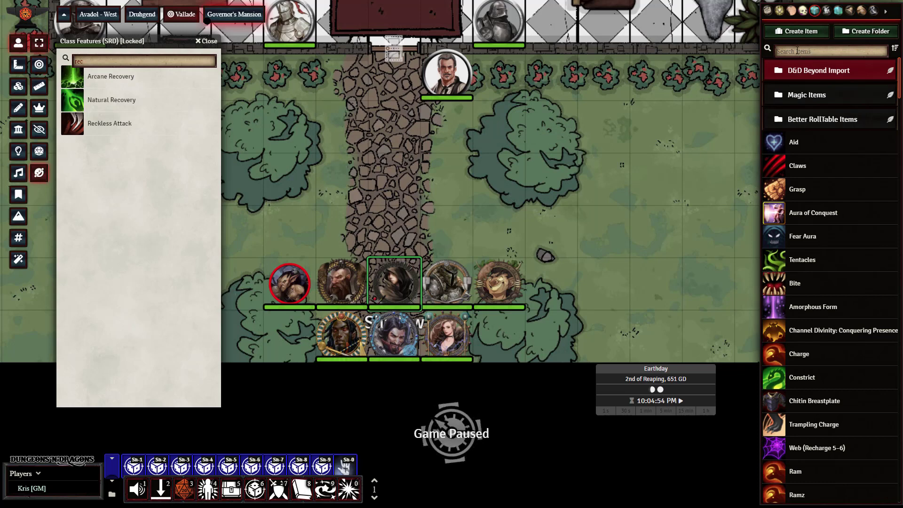
pyautogui.click(798, 51)
pyautogui.write('rec')
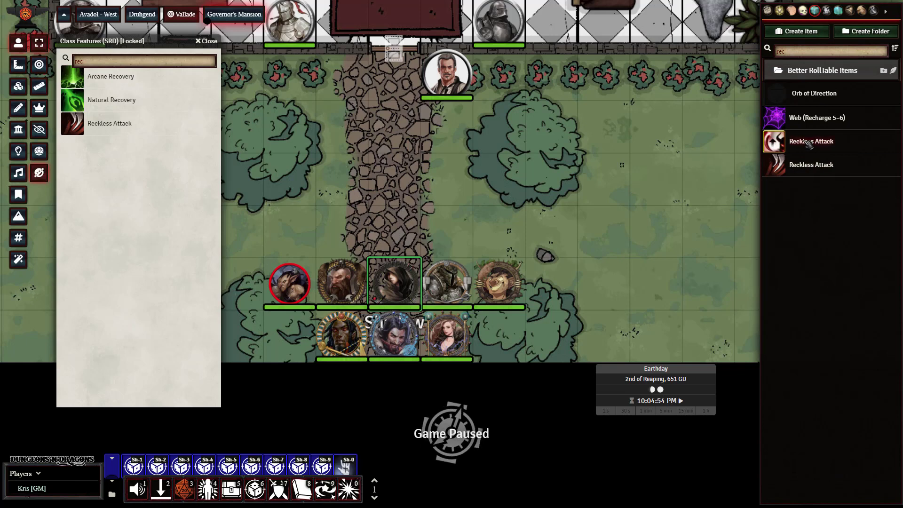
pyautogui.click(814, 171)
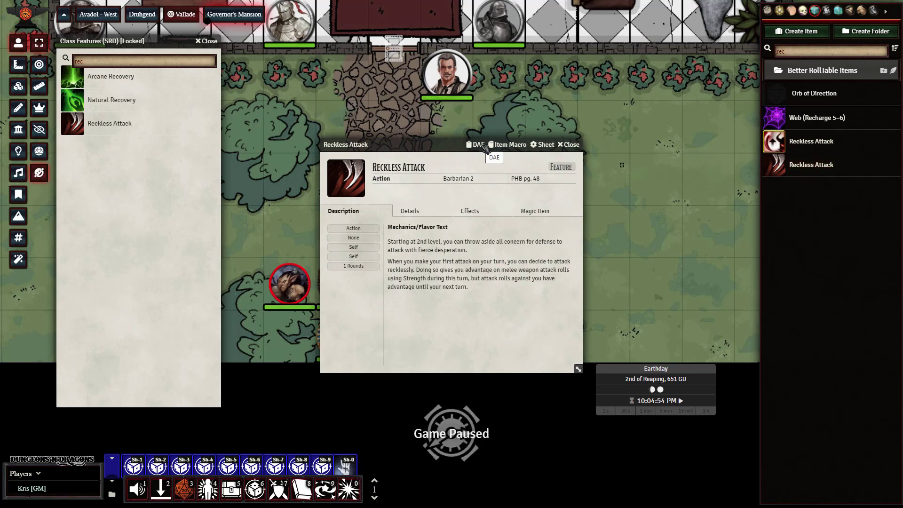
# - Add a DAE active effect labelled 'Reckless Attack' with Turn Start special expiry
pyautogui.click(484, 147)
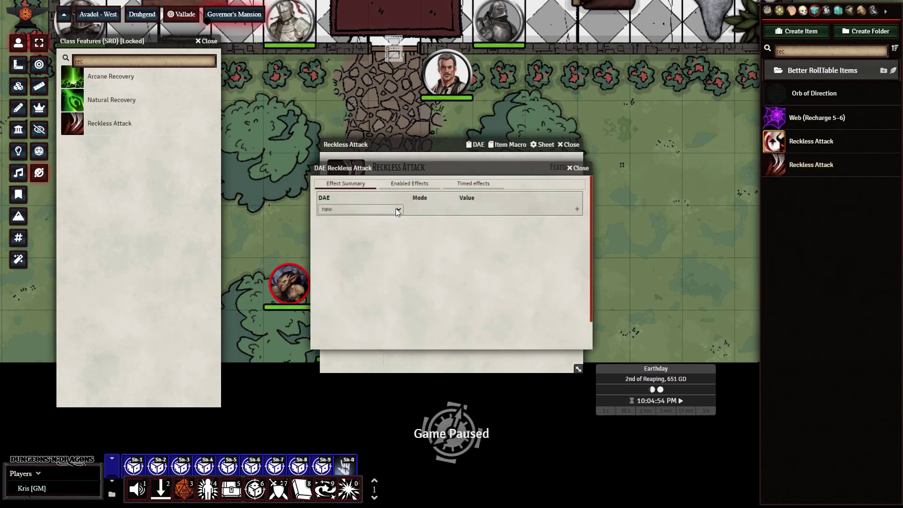
pyautogui.click(577, 209)
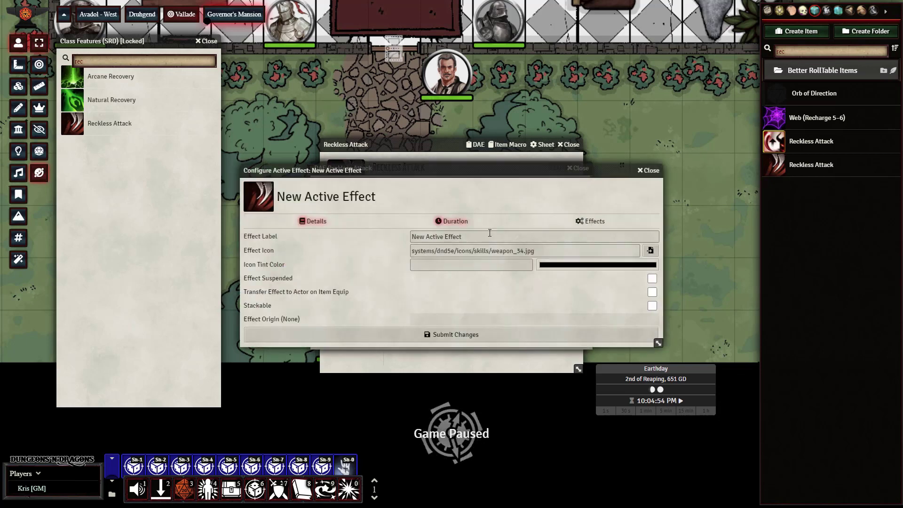
pyautogui.moveTo(489, 233); pyautogui.dragTo(394, 239)
pyautogui.write('Reckless')
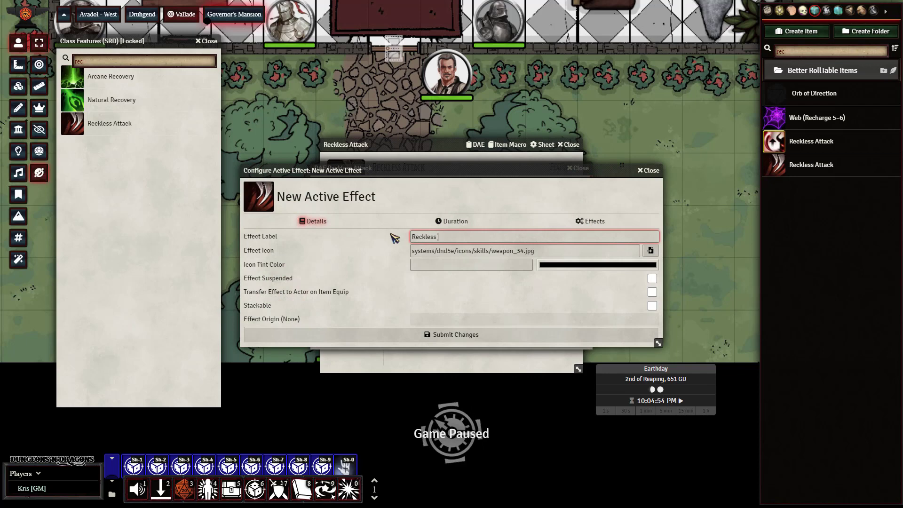
pyautogui.write(' Attack')
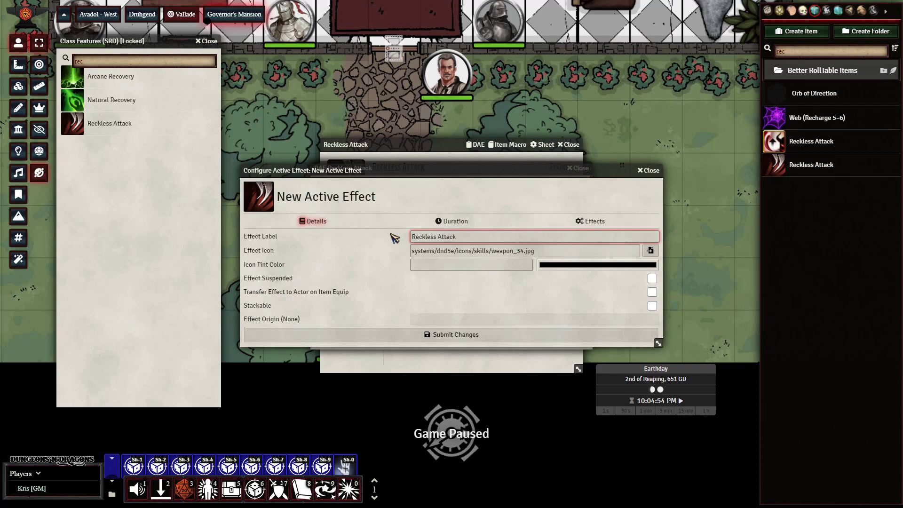
pyautogui.click(472, 224)
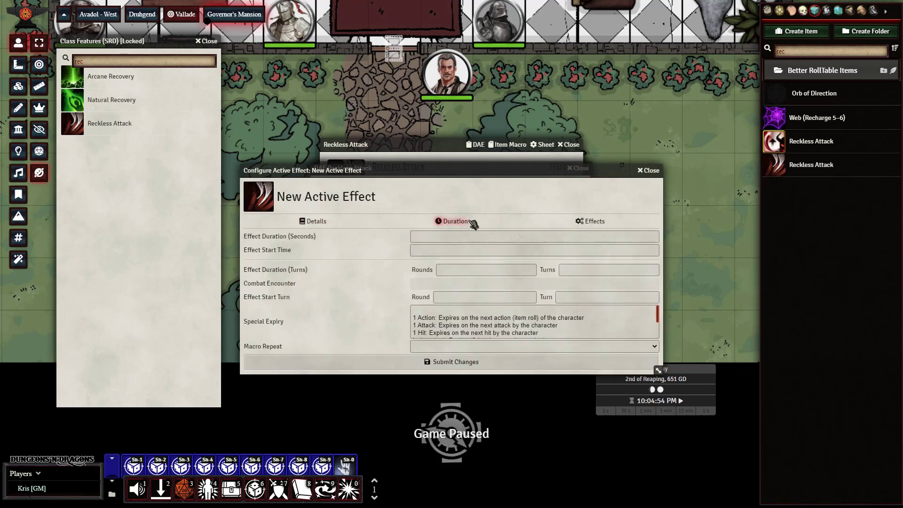
pyautogui.scroll(-5, 494, 323)
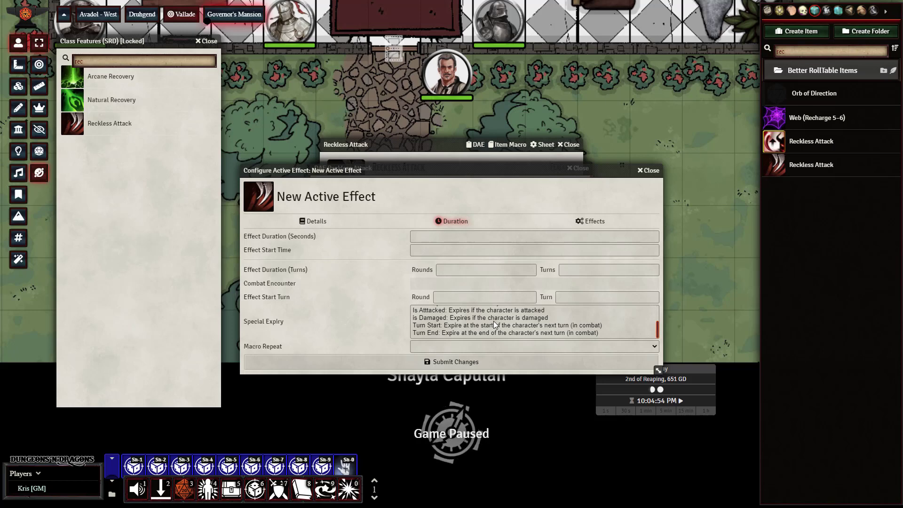
pyautogui.click(445, 325)
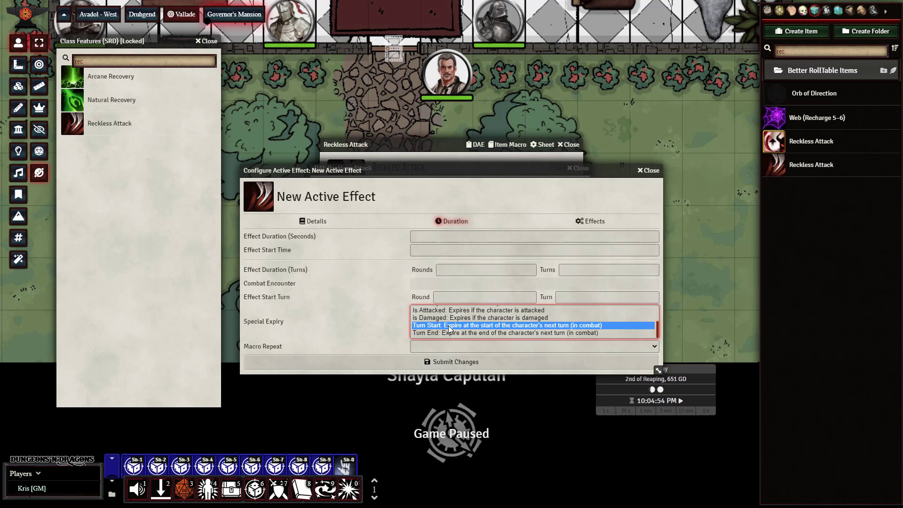
pyautogui.click(601, 226)
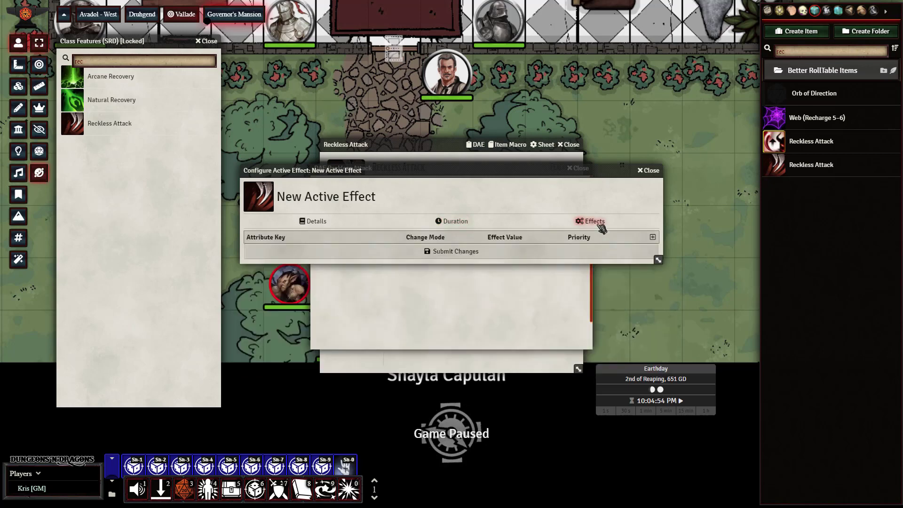
# - Add an effect change flags.midi-qol.grants.advantage.attack.all with value 1
pyautogui.click(652, 237)
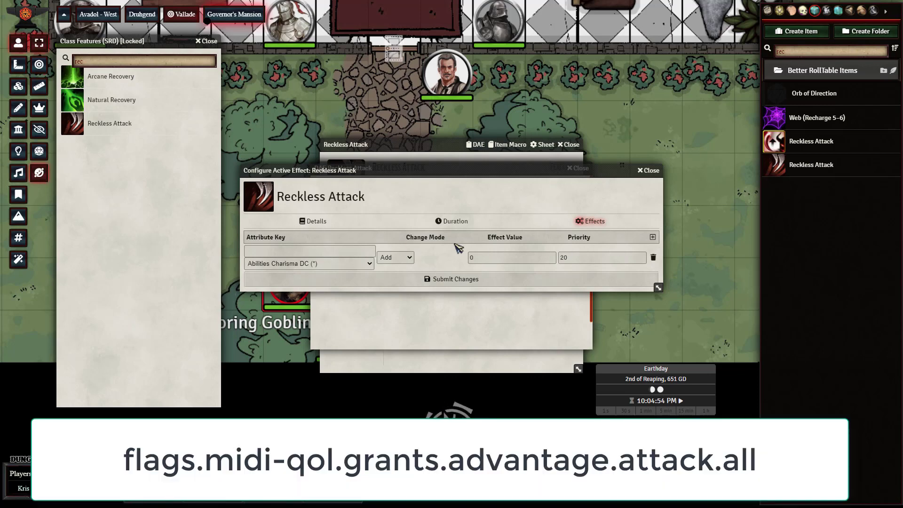
pyautogui.click(372, 253)
pyautogui.write('flags.midi-qol.grants.advantage.attack.all')
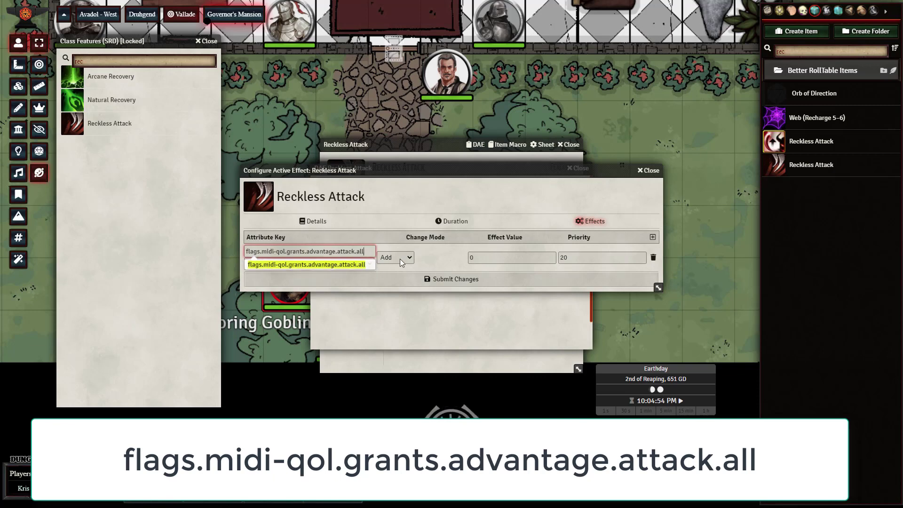
pyautogui.click(429, 261)
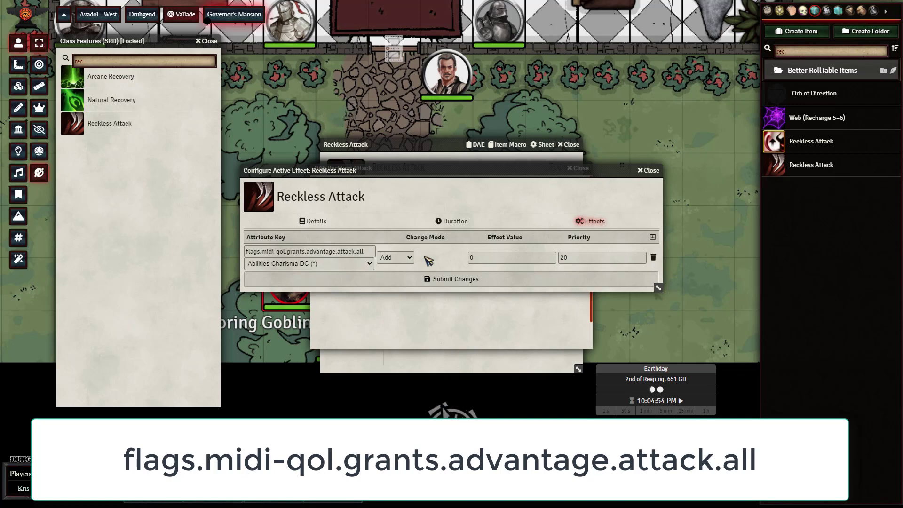
pyautogui.click(484, 258)
pyautogui.press('BackSpace')
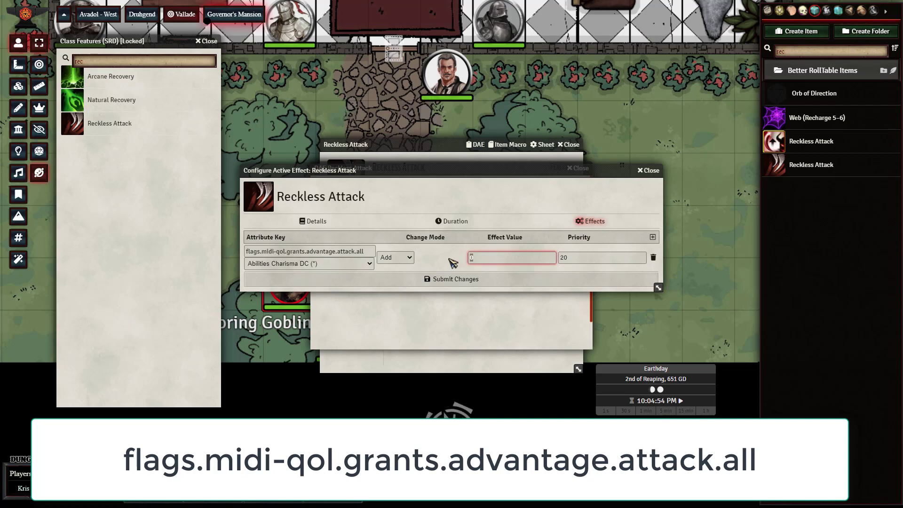
pyautogui.write('1')
pyautogui.click(450, 263)
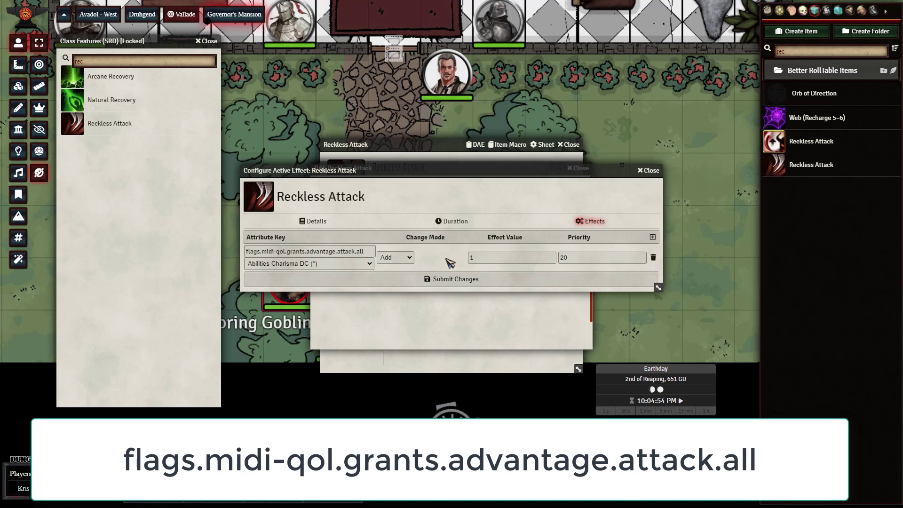
# - Add a second change flags.midi-qol.advantage.attack.str with value 1 and submit the effect
pyautogui.click(653, 238)
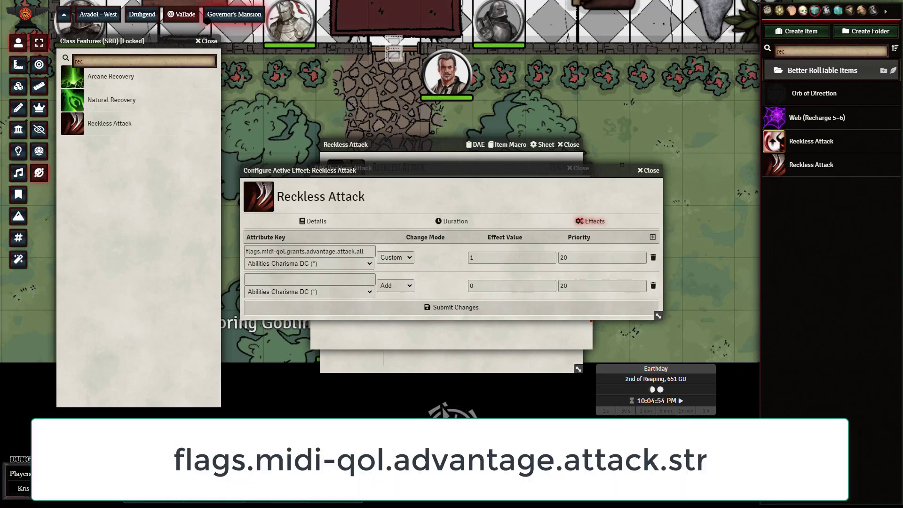
pyautogui.click(343, 281)
pyautogui.write('flags.midi-qol.advantage.attack.str')
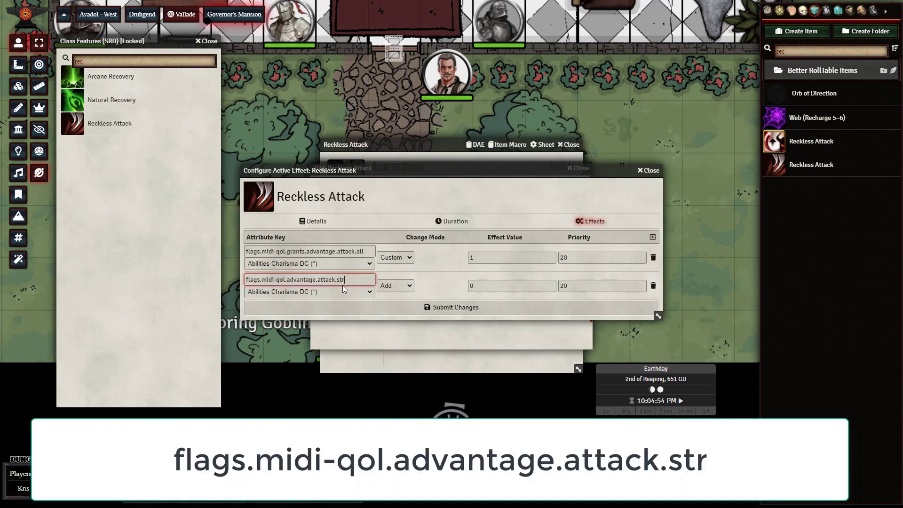
pyautogui.click(423, 283)
pyautogui.press('Tab')
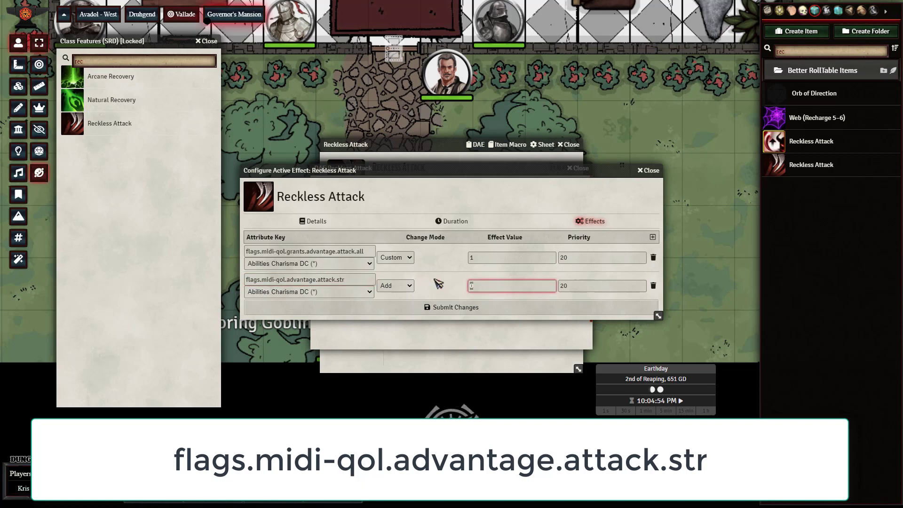
pyautogui.write('1')
pyautogui.click(445, 283)
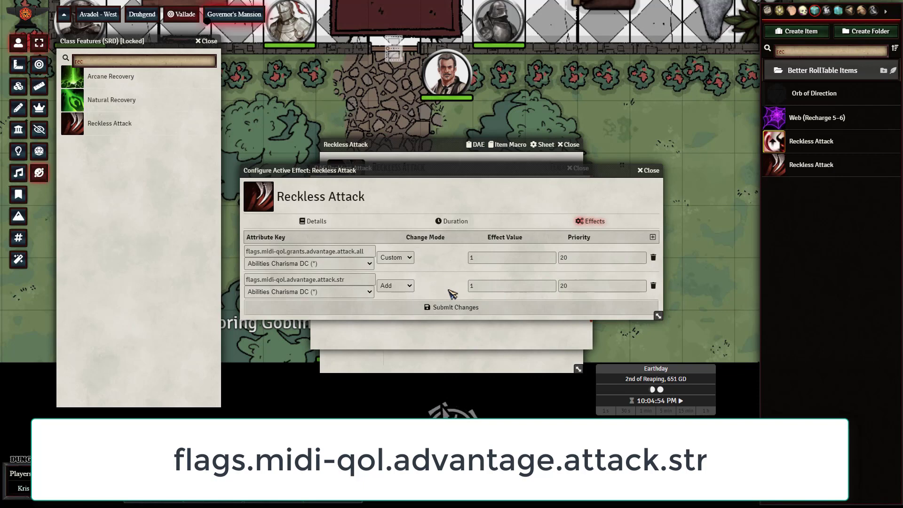
pyautogui.click(477, 309)
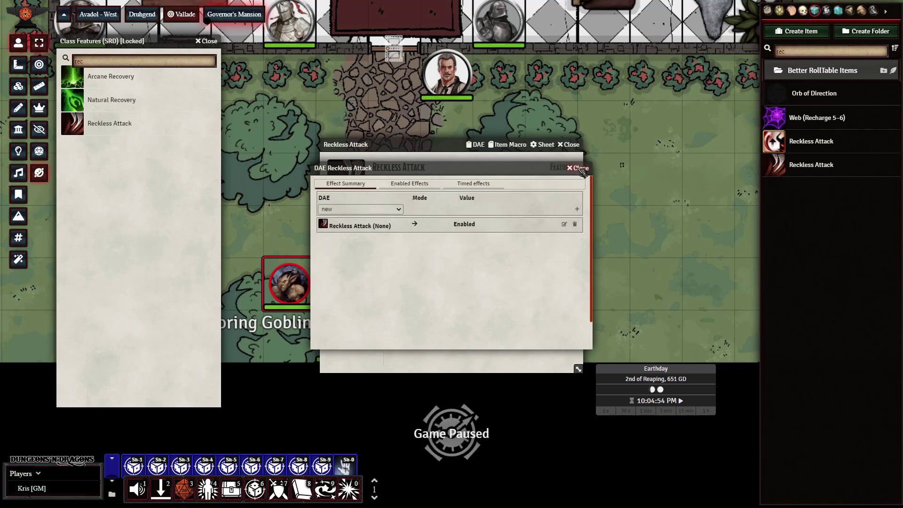
# - Blank both Limited Uses fields on Reckless Attack, review its description, and close the sheet
pyautogui.click(581, 169)
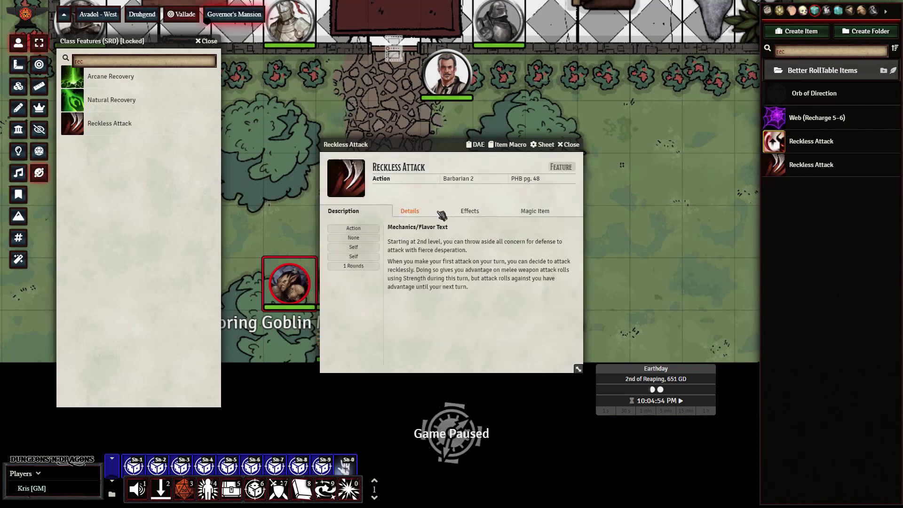
pyautogui.click(417, 212)
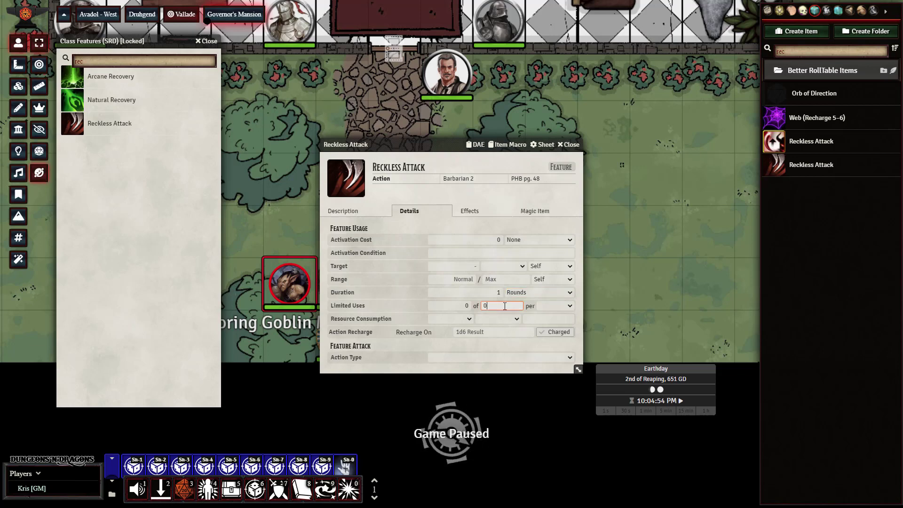
pyautogui.write('=')
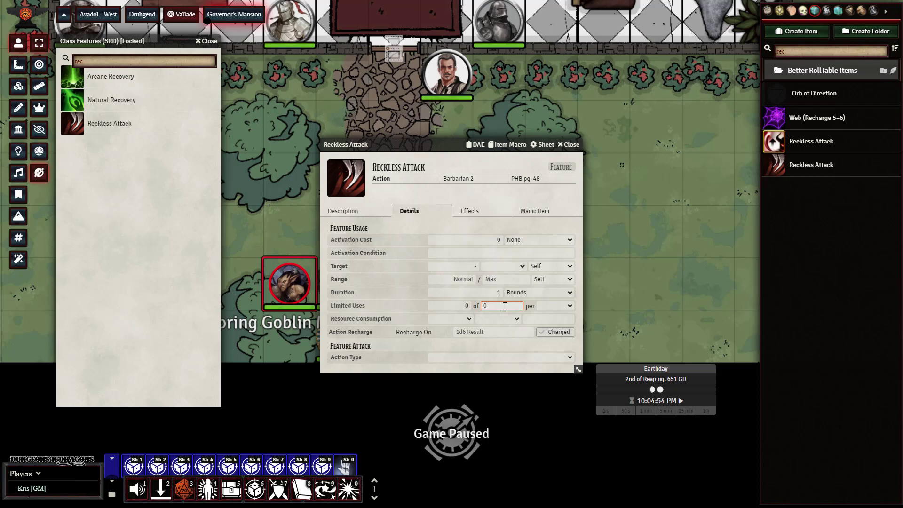
pyautogui.press('BackSpace')
pyautogui.hotkey('shift', 'Tab')
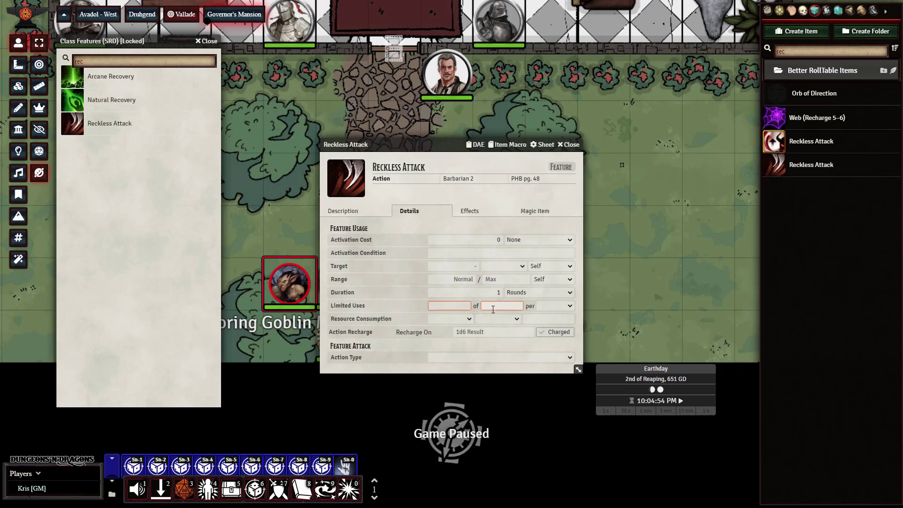
pyautogui.click(404, 294)
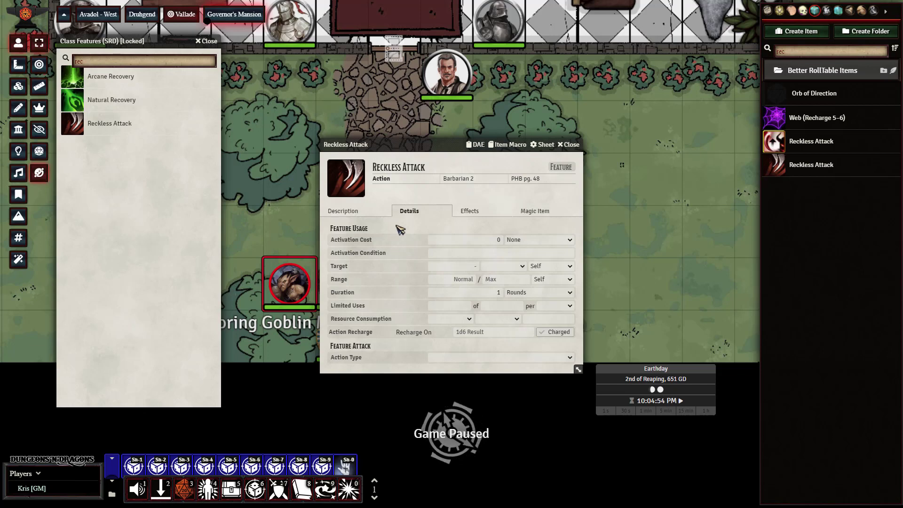
pyautogui.click(365, 215)
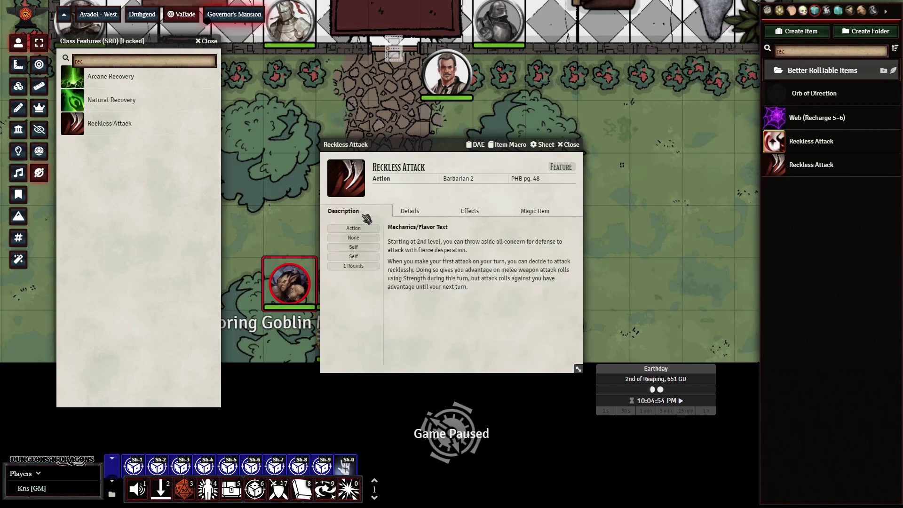
pyautogui.click(576, 146)
# - Drag Reckless Attack from the sidebar onto Fogrid Leadbeard's Features list
pyautogui.doubleClick(376, 258)
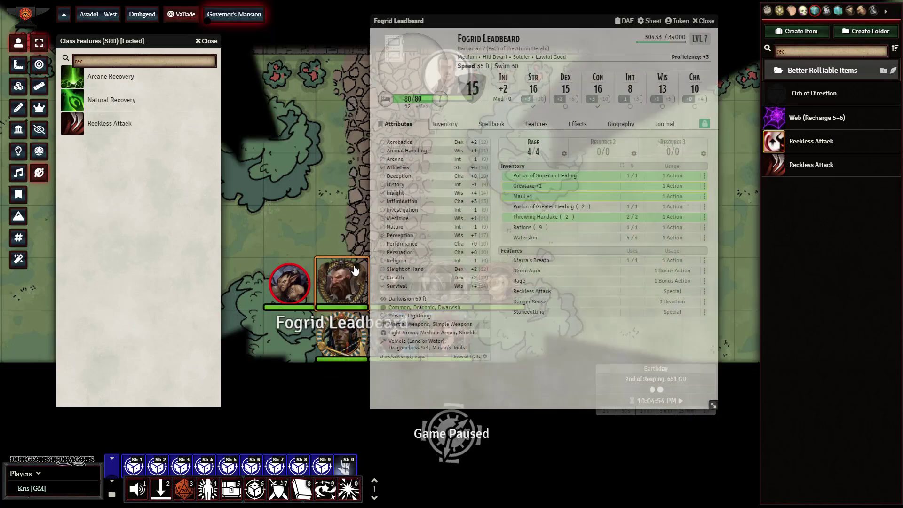
pyautogui.click(503, 125)
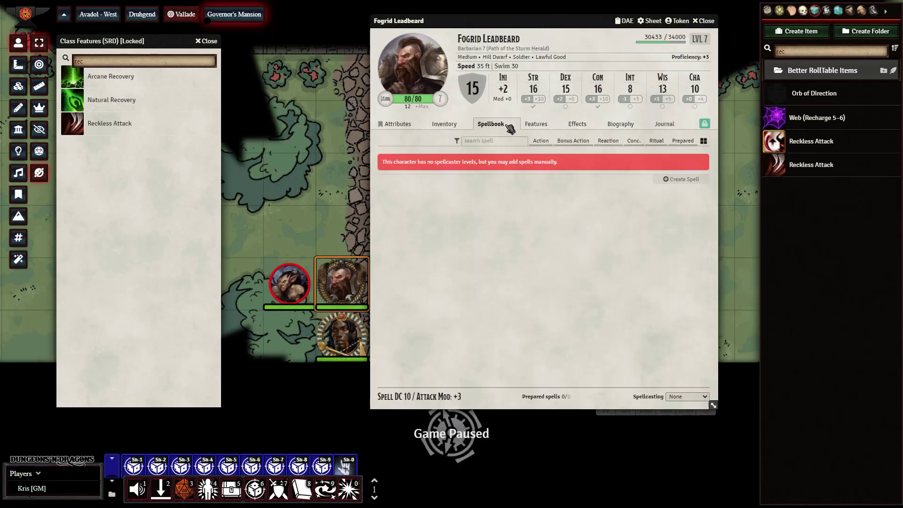
pyautogui.click(459, 126)
pyautogui.click(535, 126)
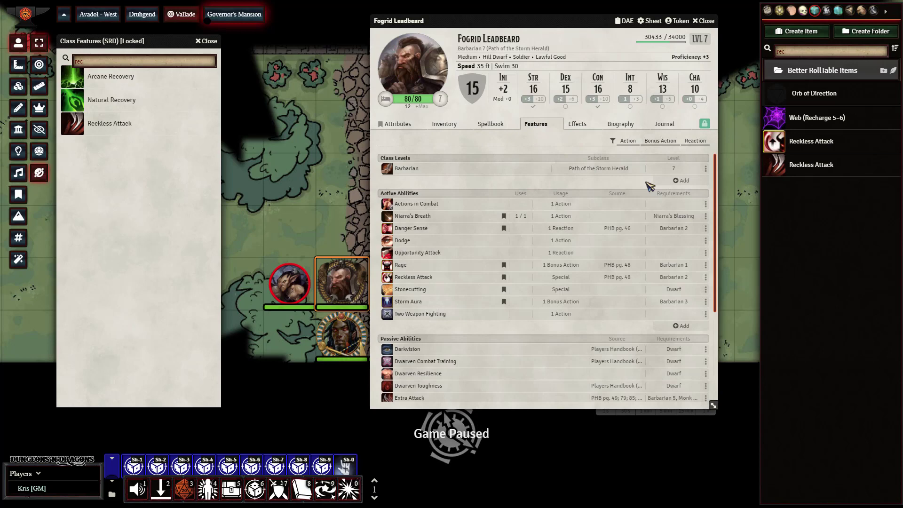
pyautogui.moveTo(769, 174); pyautogui.dragTo(582, 242)
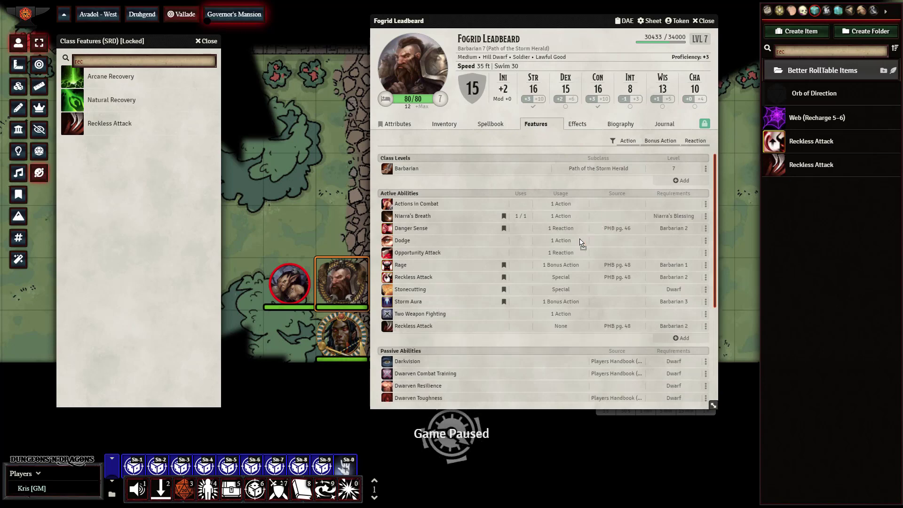
# - Use Reckless Attack on Fogrid and view his active effects list
pyautogui.moveTo(544, 24); pyautogui.dragTo(640, 49)
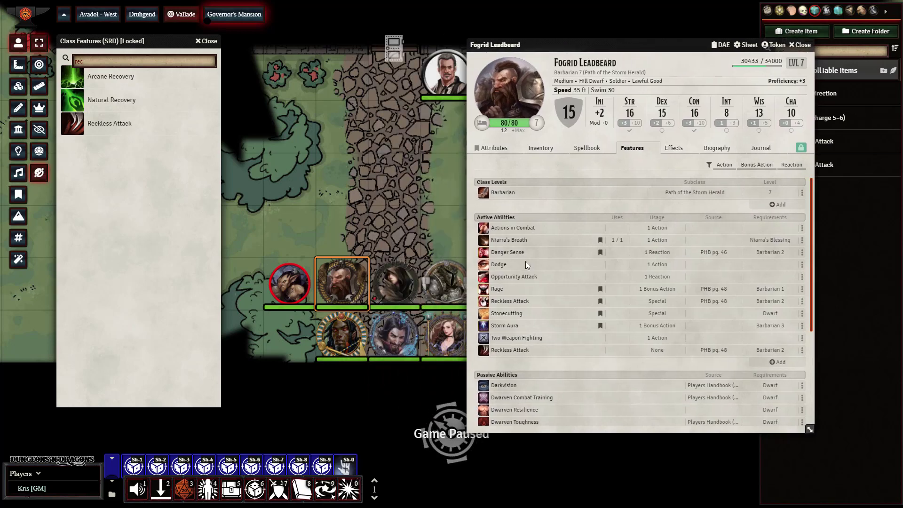
pyautogui.click(485, 354)
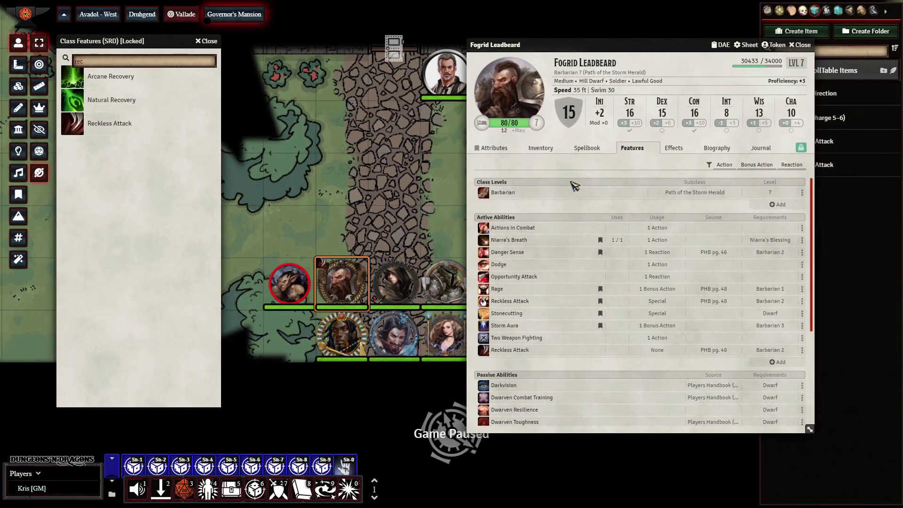
pyautogui.click(724, 46)
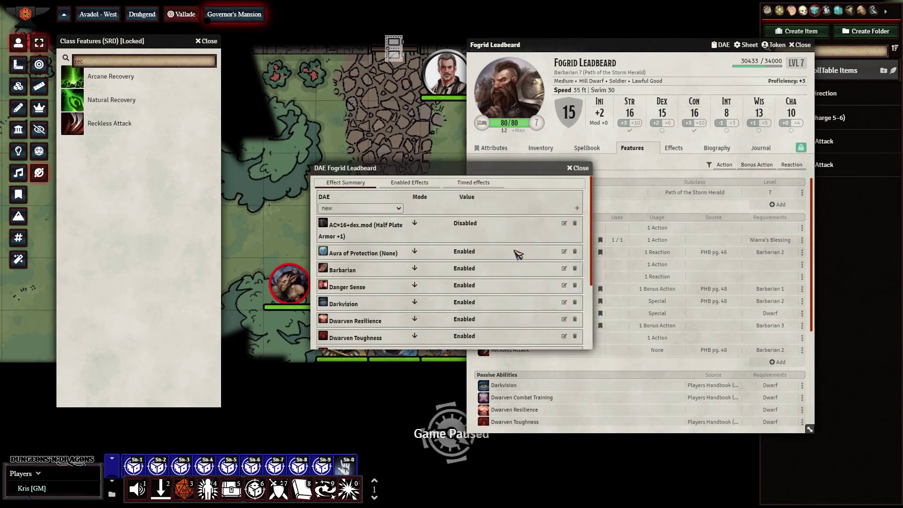
pyautogui.scroll(-3, 518, 254)
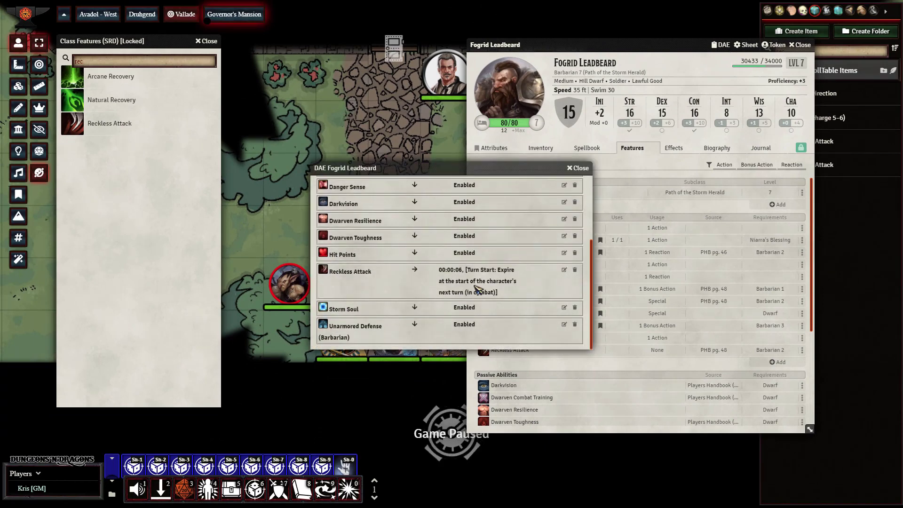
# - Enter 1 for Fogrid's flags.midi-qol.advantage.attack.str change and save the effect
pyautogui.click(564, 270)
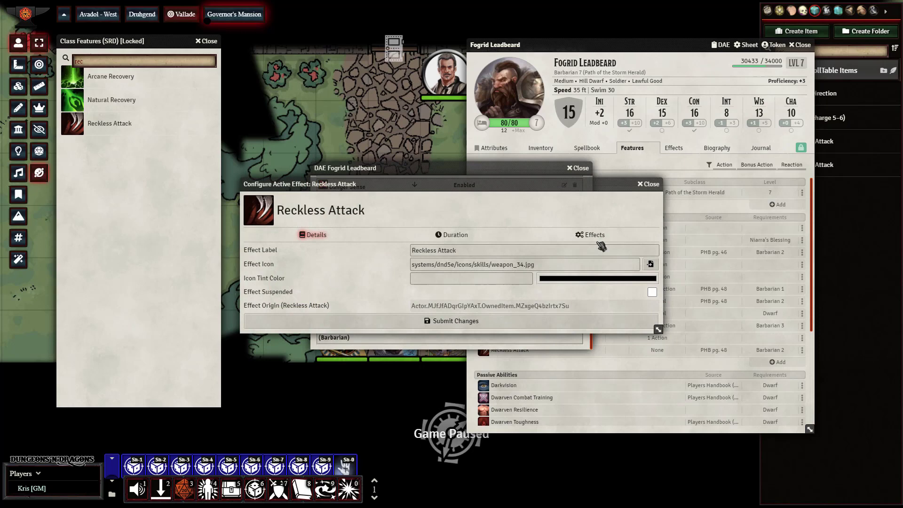
pyautogui.click(596, 235)
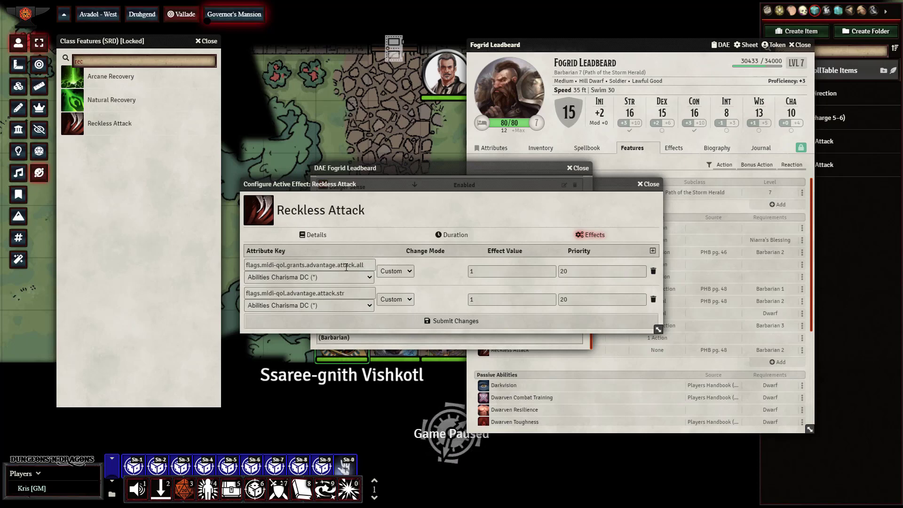
pyautogui.click(469, 299)
pyautogui.write('1')
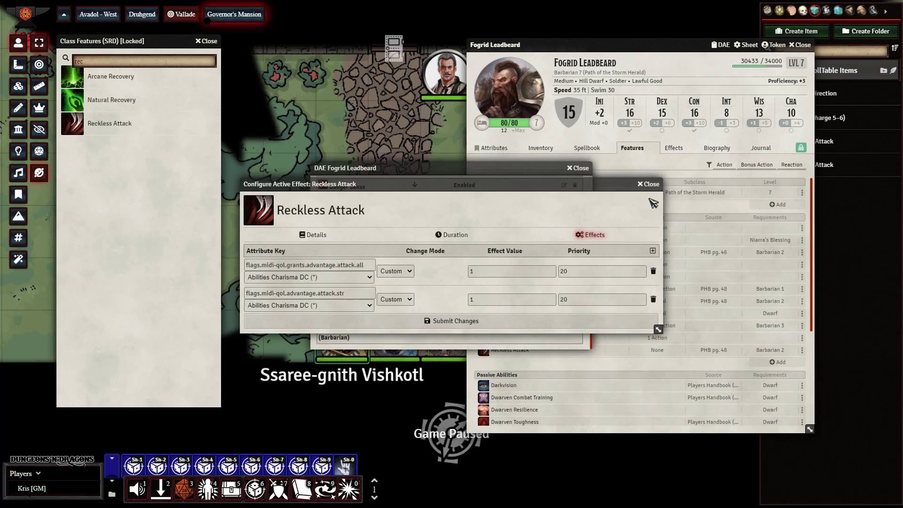
pyautogui.click(652, 184)
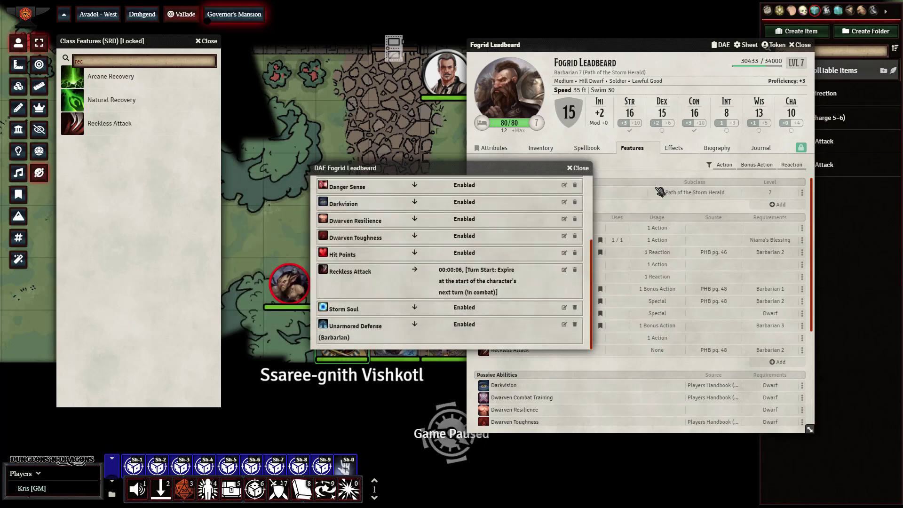
# - Attack the Snoring Goblin Miner with Greataxe +1, crit for 16 damage, and open its sheet
pyautogui.click(587, 170)
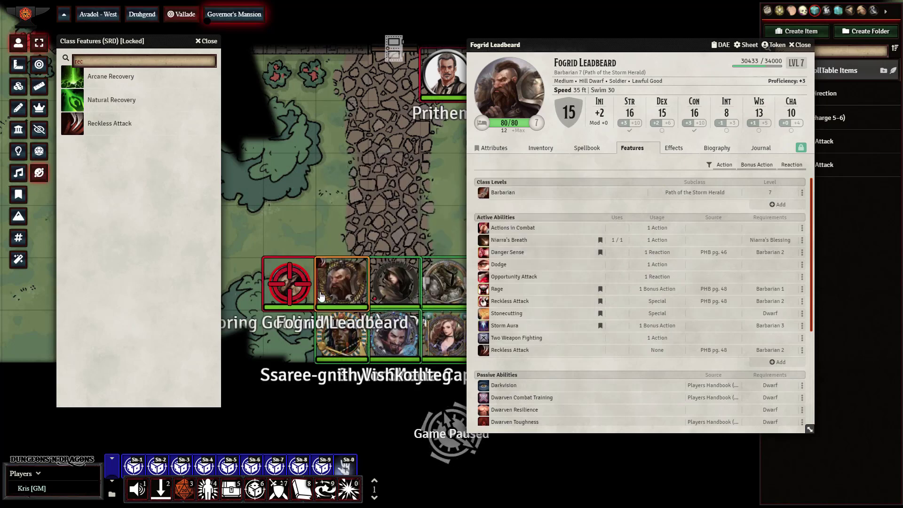
pyautogui.click(540, 147)
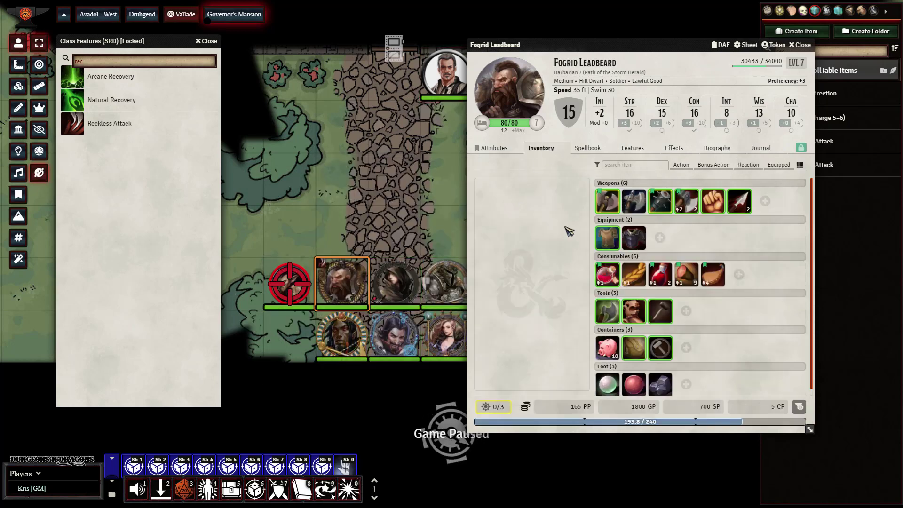
pyautogui.click(606, 204)
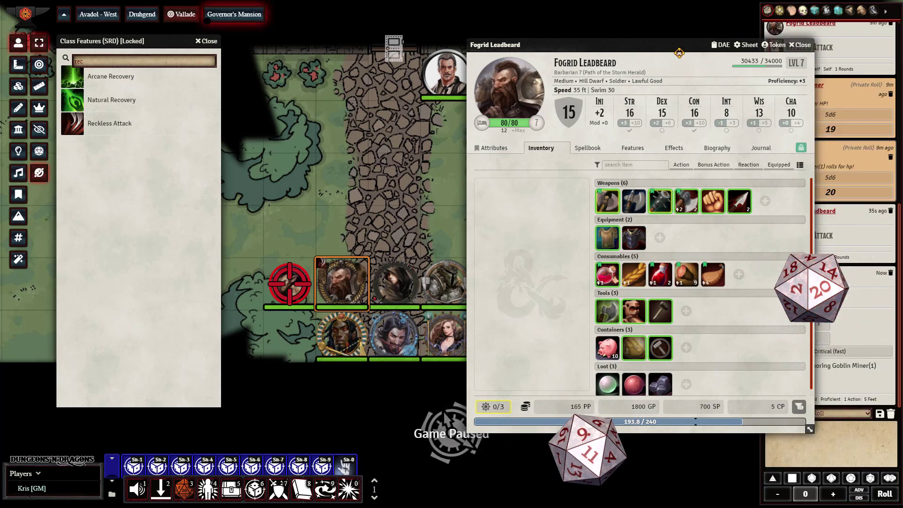
pyautogui.moveTo(660, 55); pyautogui.dragTo(603, 57)
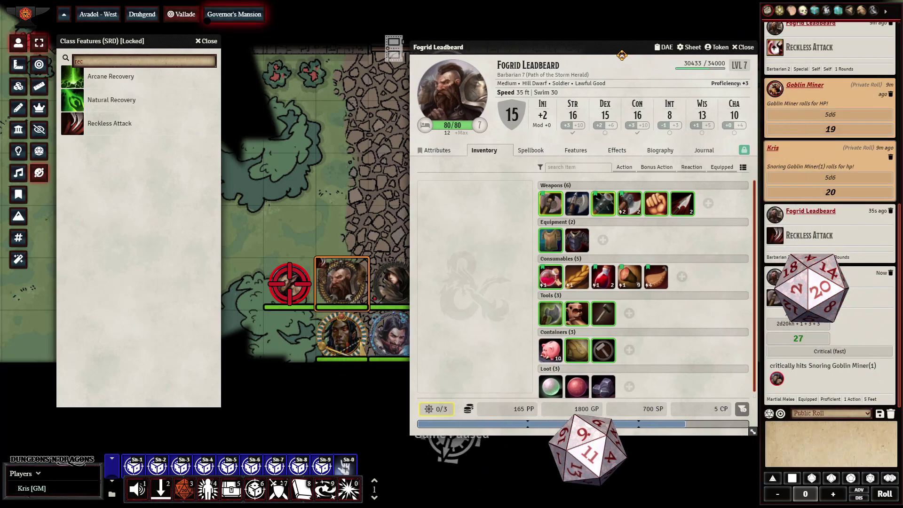
pyautogui.click(848, 350)
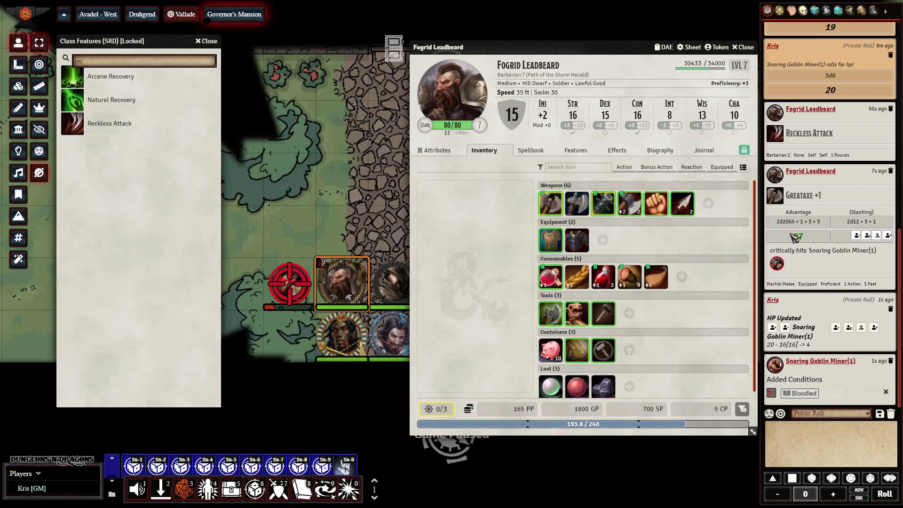
pyautogui.click(291, 299)
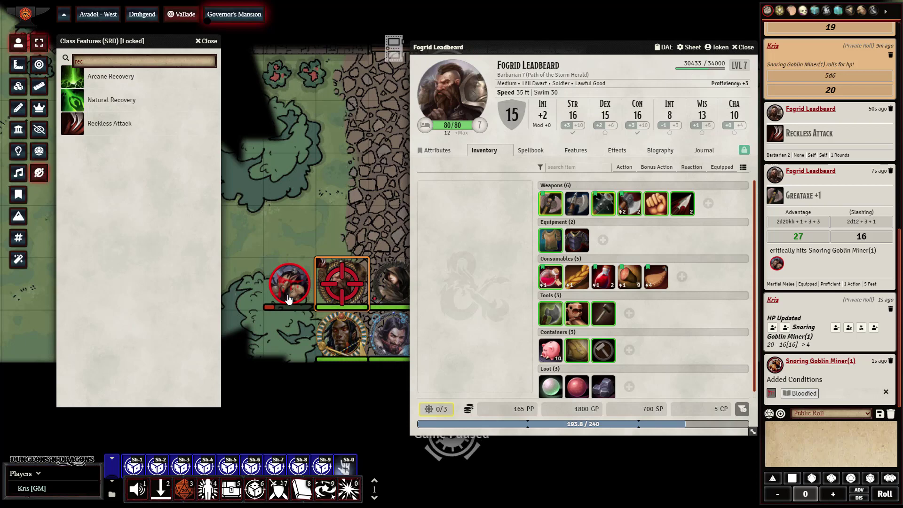
pyautogui.doubleClick(289, 299)
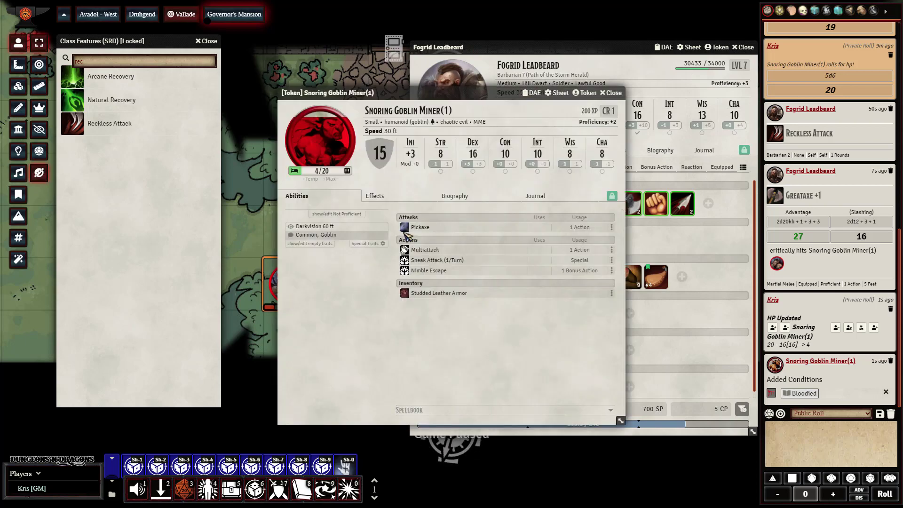
# - Roll the goblin's Pickaxe attack against Fogrid, missing with a 7 at advantage
pyautogui.click(406, 229)
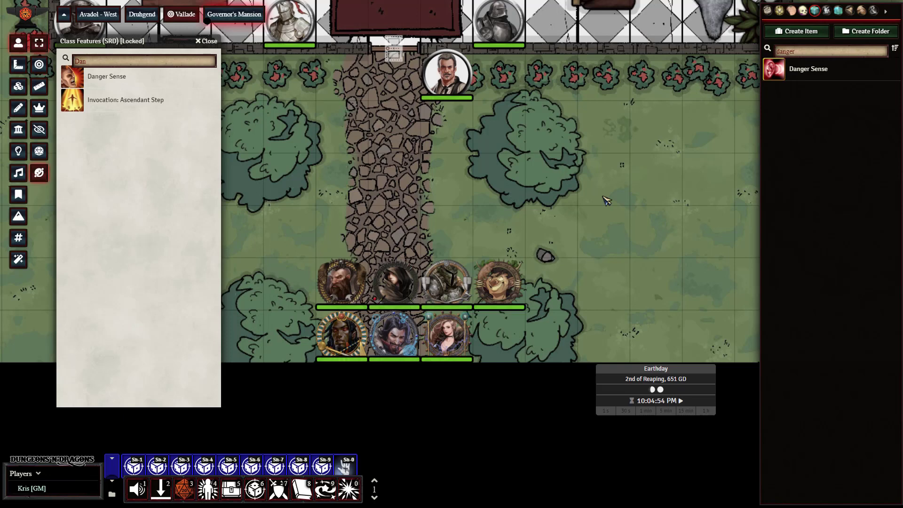
# - Import Danger Sense from Class Features, open the world copy, and add a new DAE effect
pyautogui.click(137, 78)
pyautogui.click(542, 145)
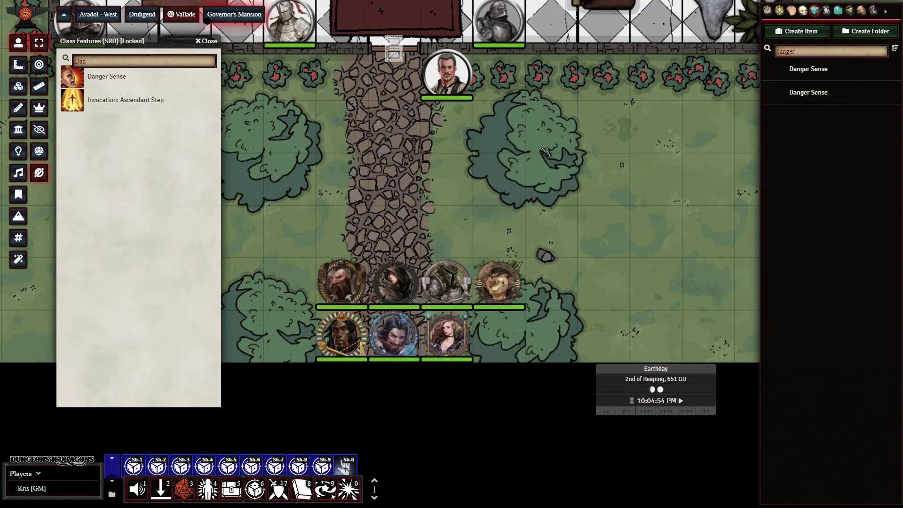
pyautogui.click(812, 95)
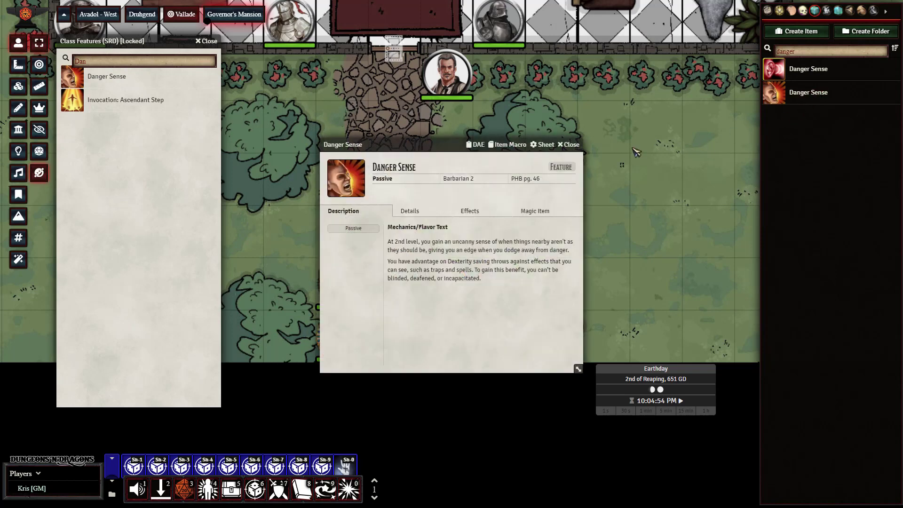
pyautogui.click(478, 145)
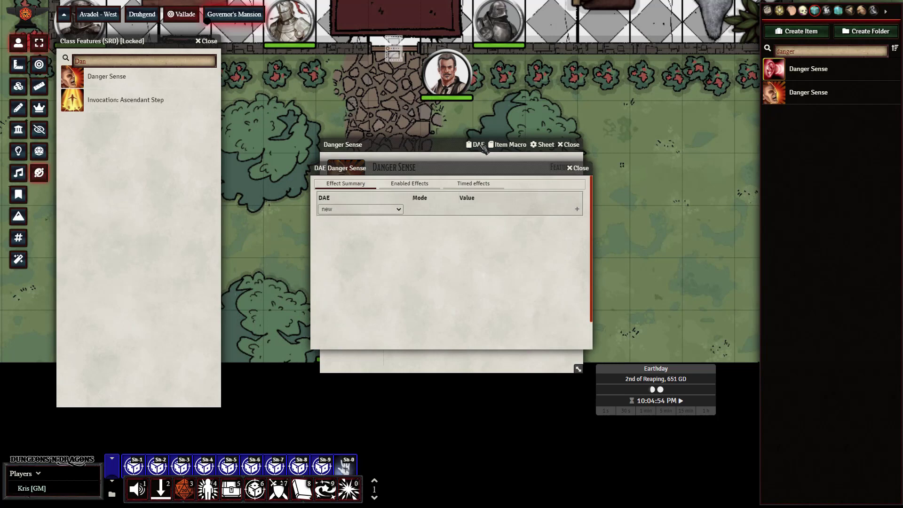
pyautogui.click(577, 209)
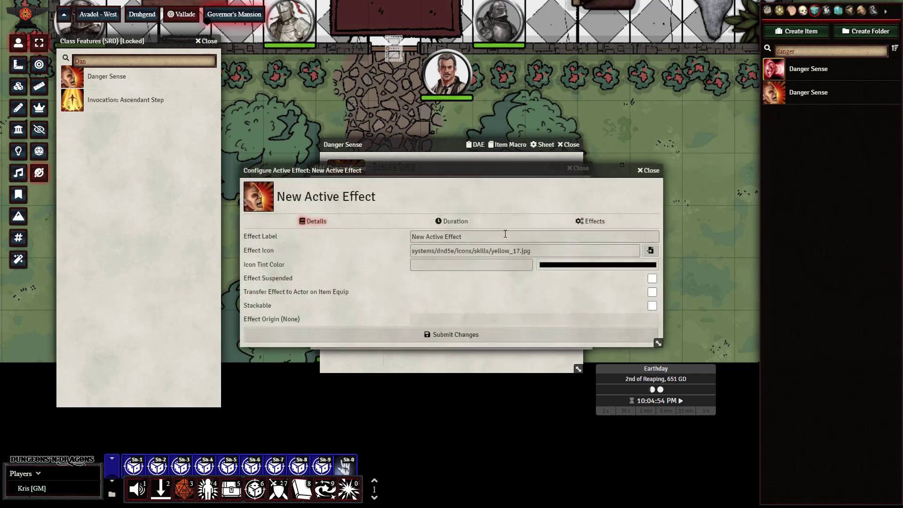
# - Label the effect 'Danger Sense', enable transfer to actor on item equip, and add a change row
pyautogui.moveTo(506, 234); pyautogui.dragTo(390, 235)
pyautogui.write('Danger Sense')
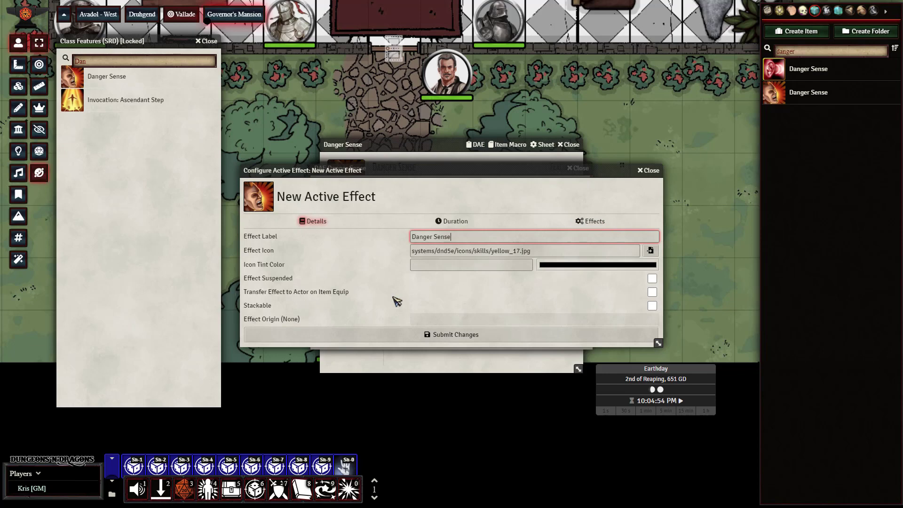
pyautogui.click(652, 292)
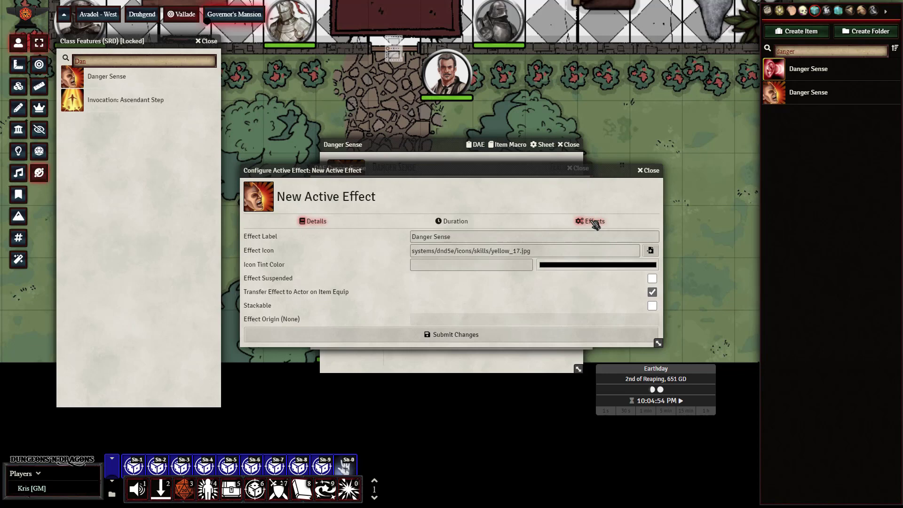
pyautogui.click(595, 223)
pyautogui.click(654, 238)
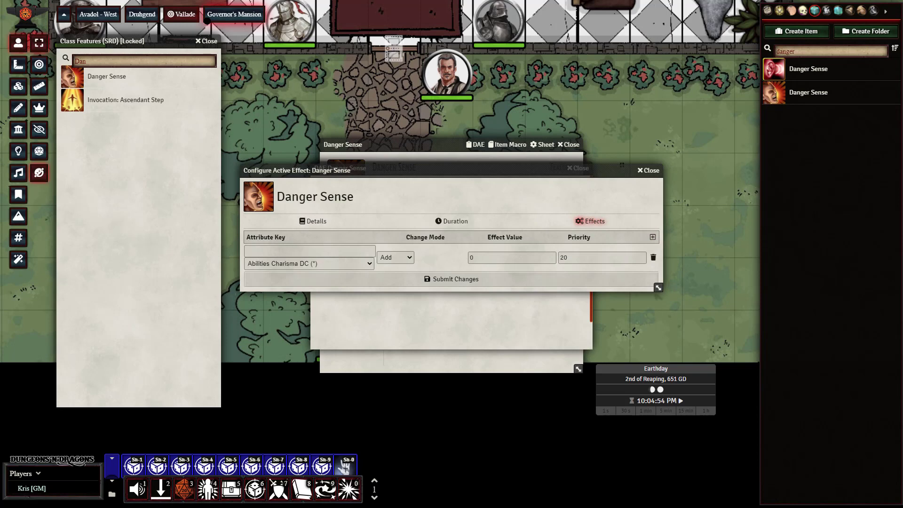
# - Set the change's attribute key to flags.midi-qol.advantage.ability.save.dex with value 1
pyautogui.click(344, 250)
pyautogui.write('flags.midi-qol.advantage.ability.save.dex')
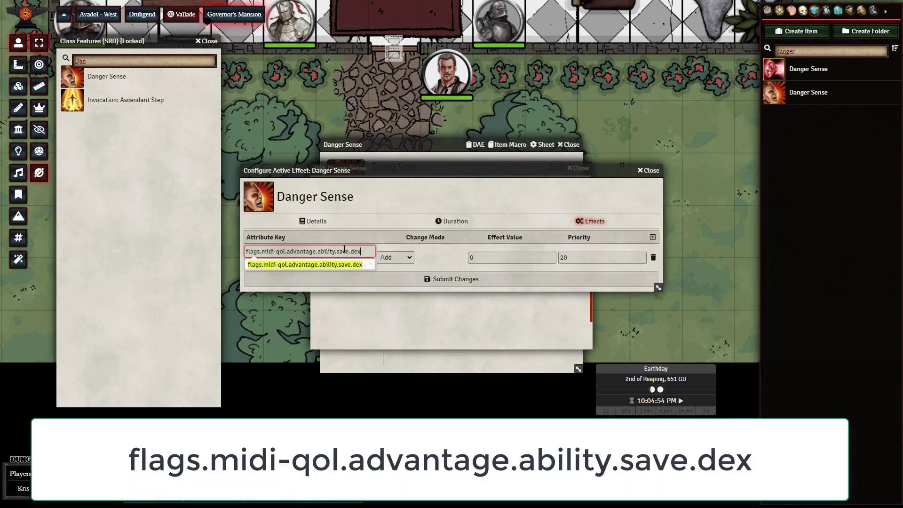
pyautogui.click(422, 198)
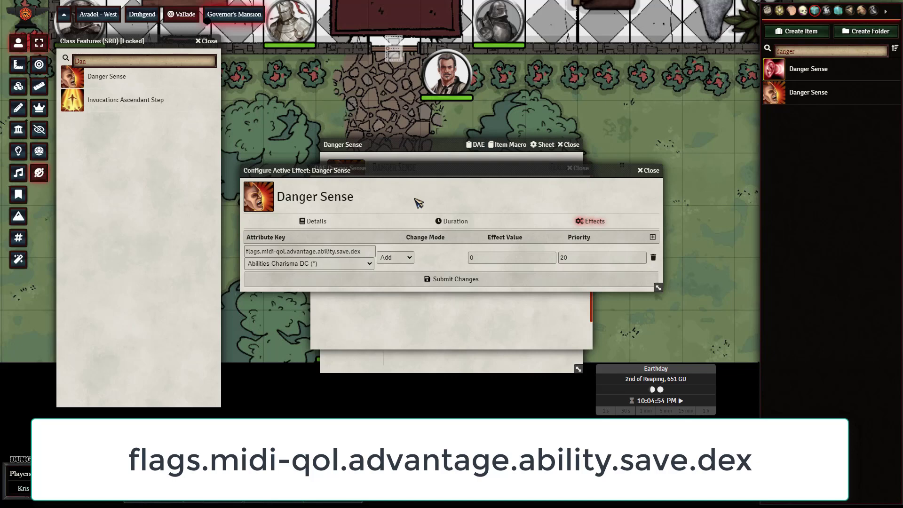
pyautogui.doubleClick(482, 258)
# - Save the Danger Sense effect and close the effects list and item sheet
pyautogui.click(494, 281)
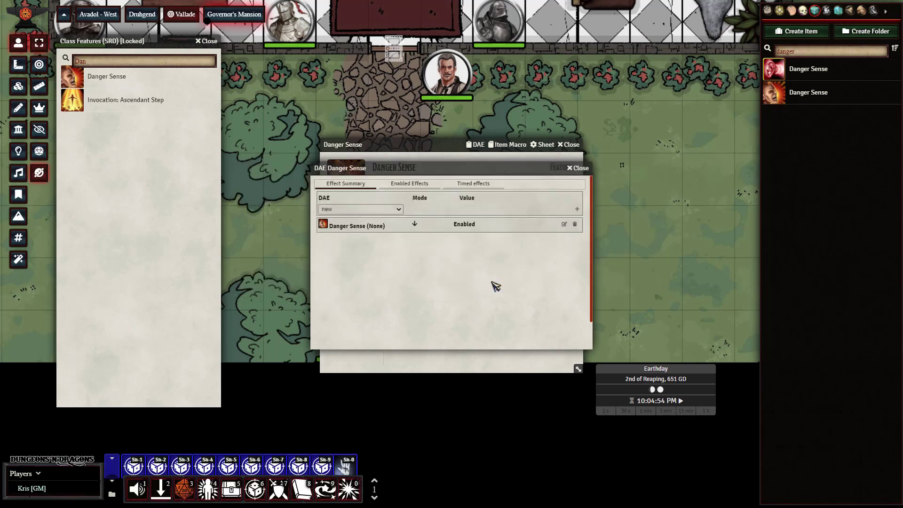
pyautogui.click(580, 168)
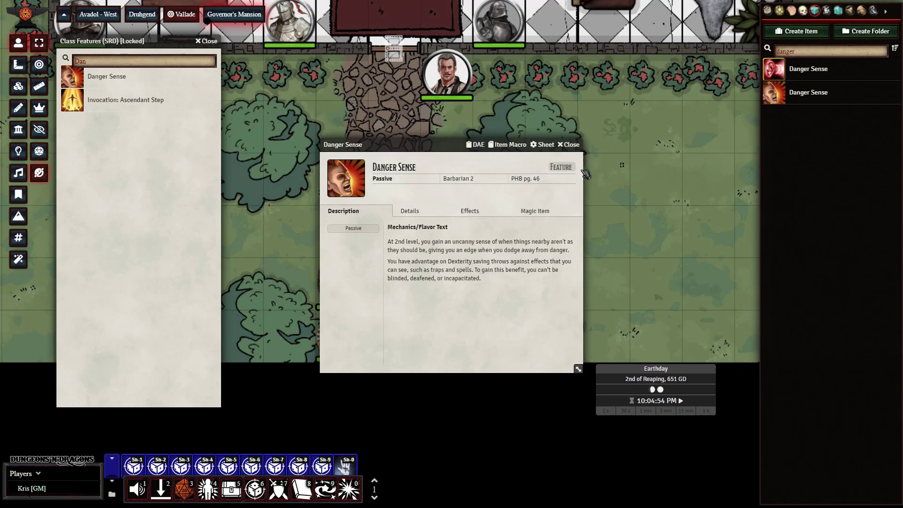
pyautogui.click(575, 145)
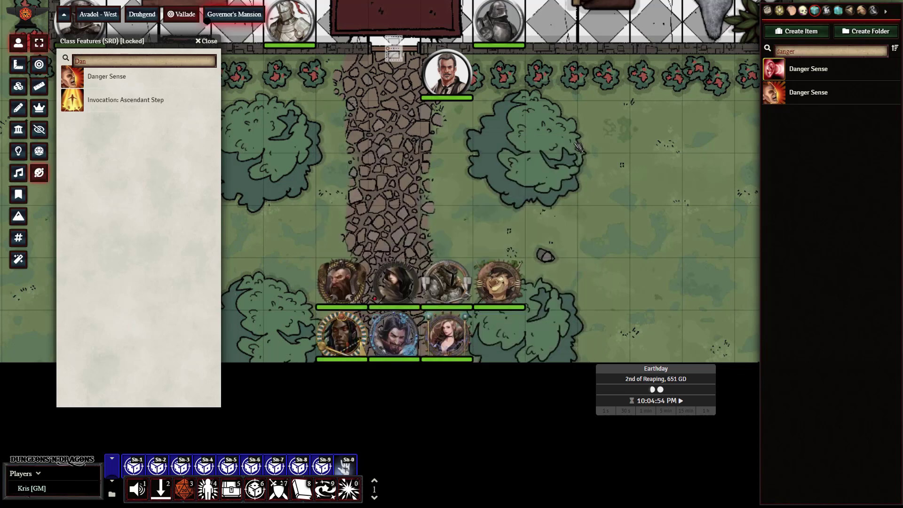
# - Inspect Danger Sense on Fogrid's sheet to verify its Custom-mode Dexterity-save advantage flag, then close it
pyautogui.doubleClick(341, 279)
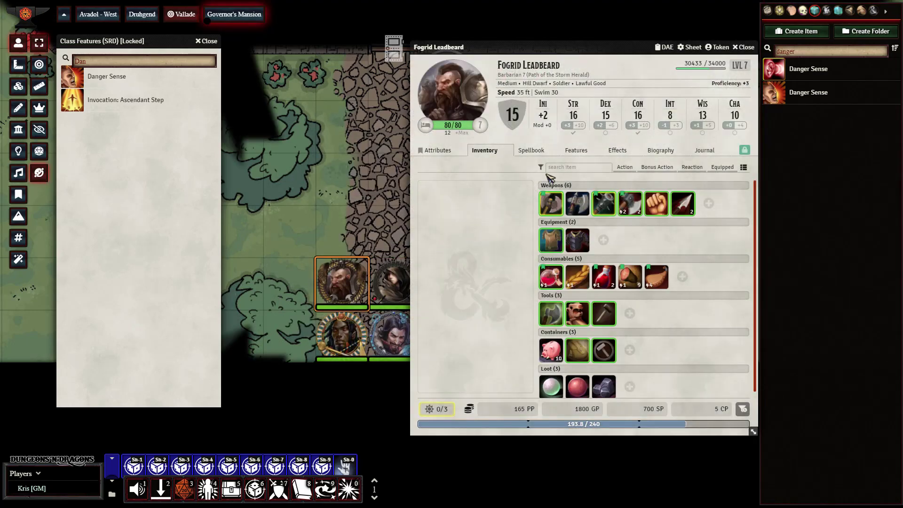
pyautogui.click(582, 152)
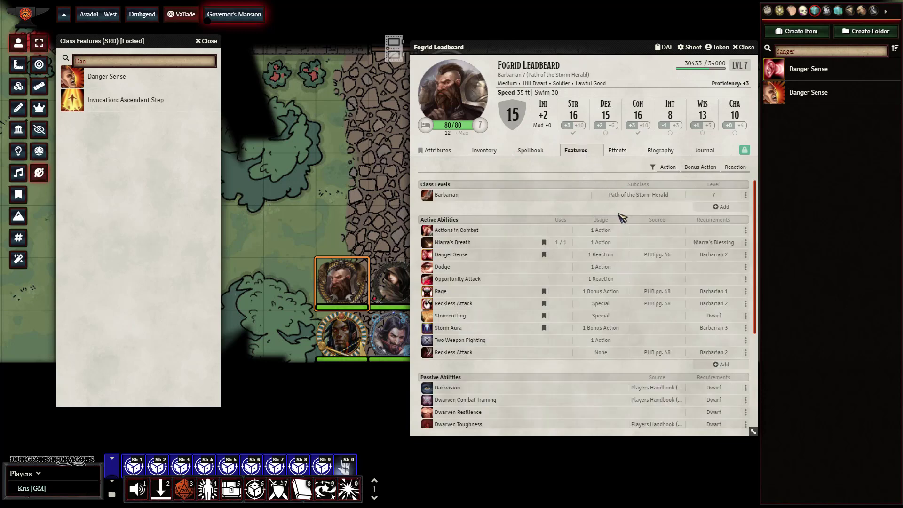
pyautogui.click(746, 257)
pyautogui.click(714, 292)
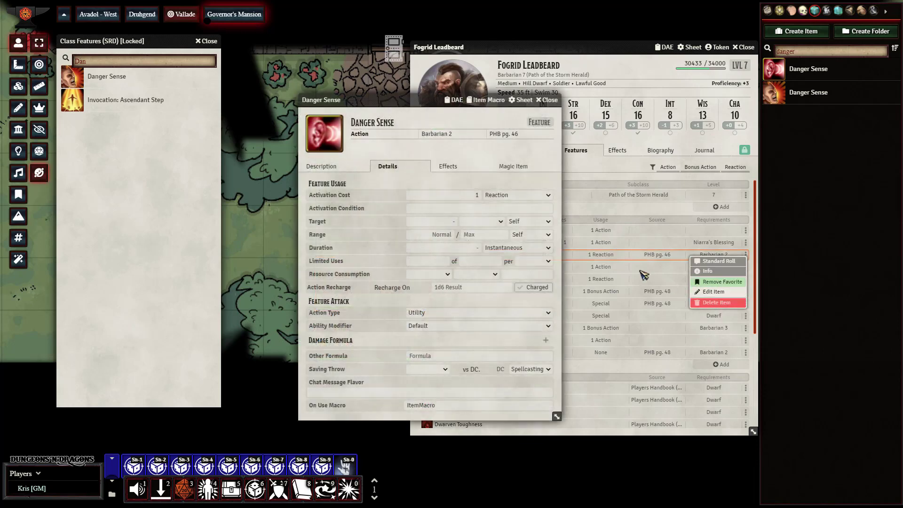
pyautogui.click(463, 105)
pyautogui.click(582, 218)
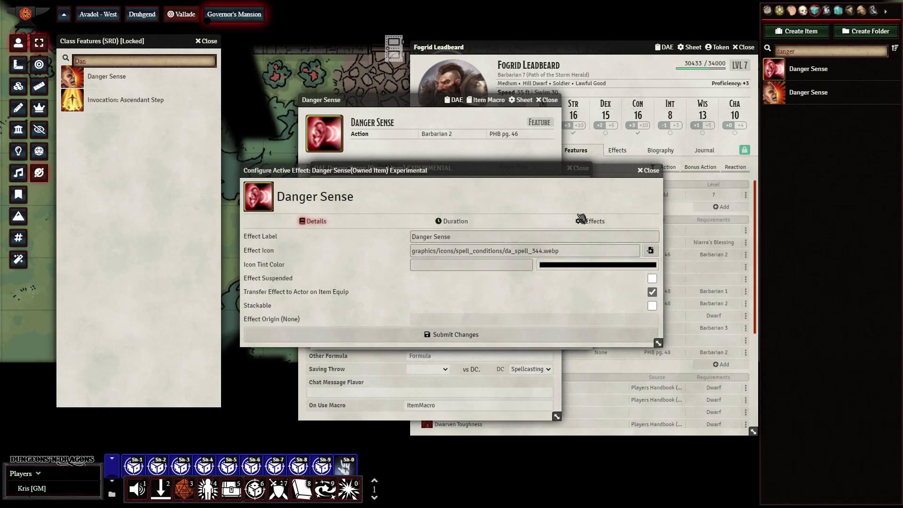
pyautogui.click(594, 221)
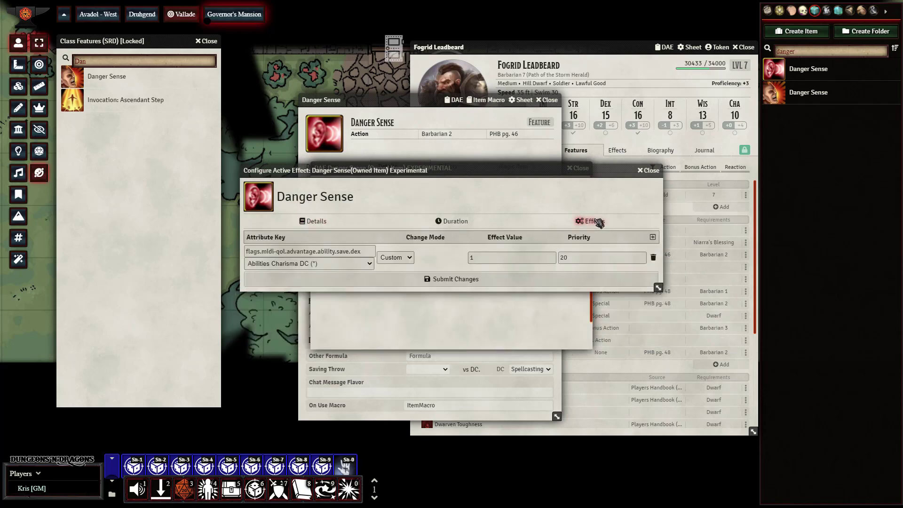
pyautogui.click(651, 171)
pyautogui.click(581, 169)
pyautogui.click(556, 103)
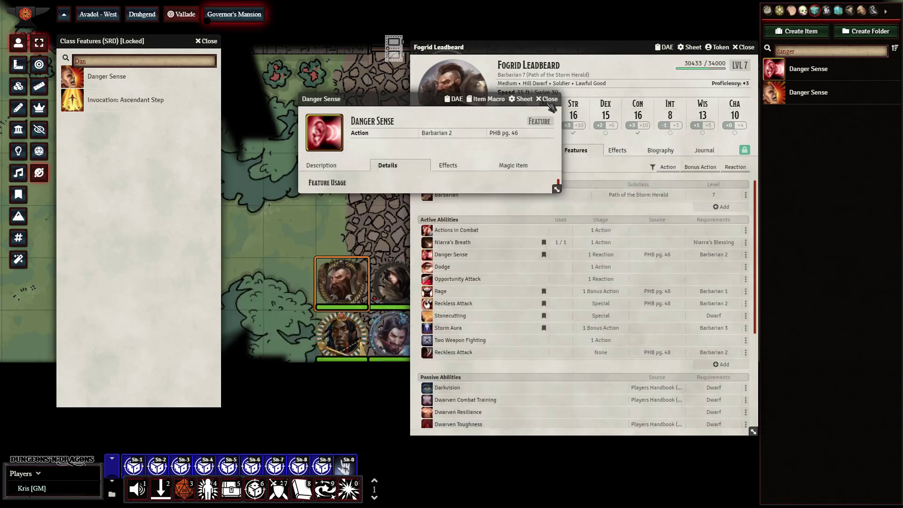
# - Roll Fogrid's Dexterity saving throw with advantage (18) and post Danger Sense to chat
pyautogui.click(606, 107)
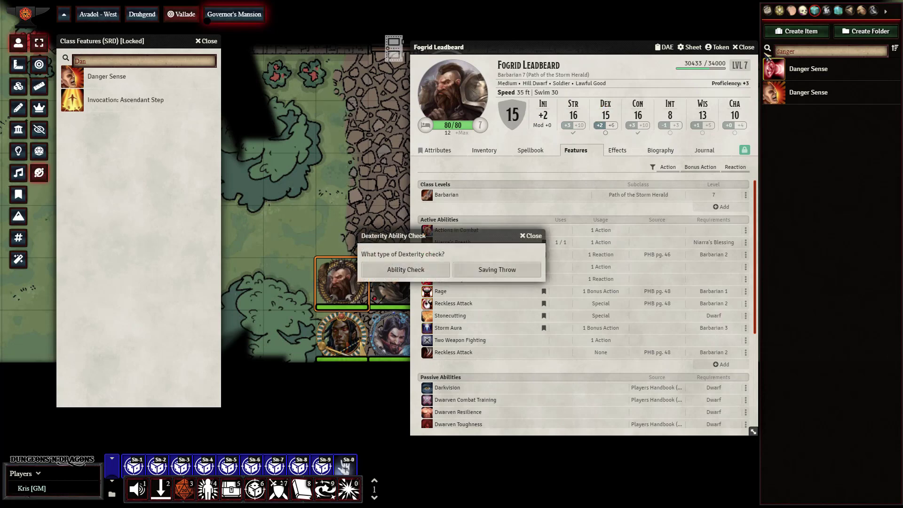
pyautogui.click(769, 11)
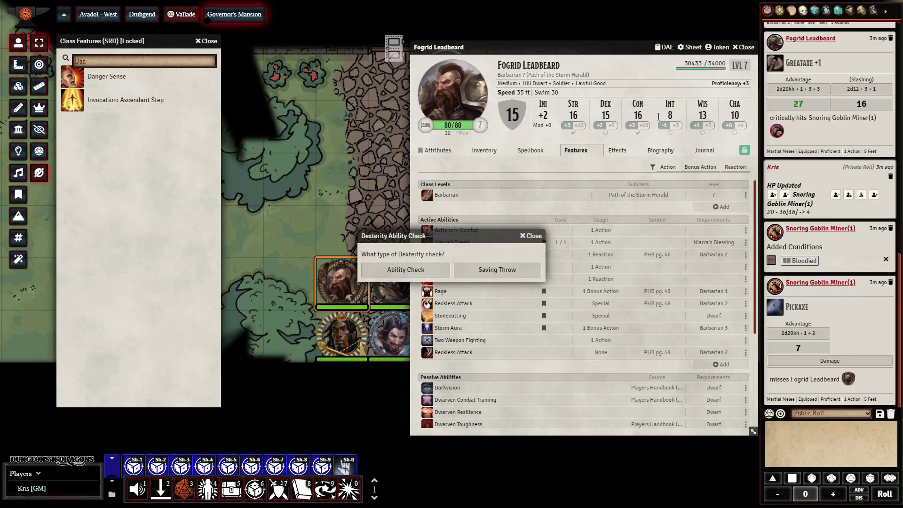
pyautogui.click(472, 273)
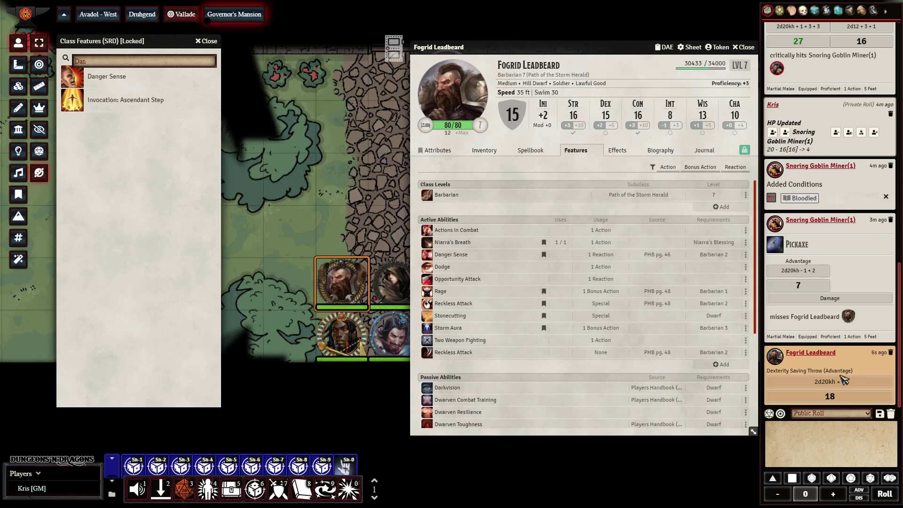
pyautogui.click(428, 259)
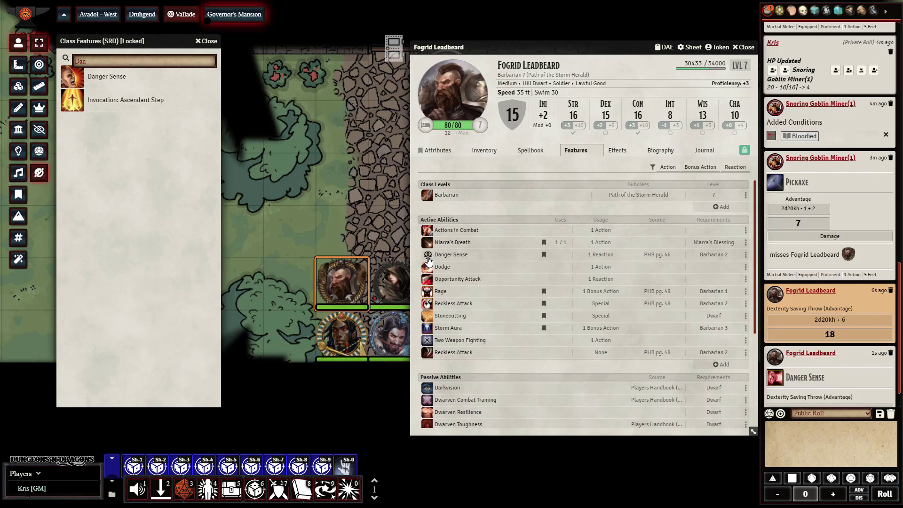